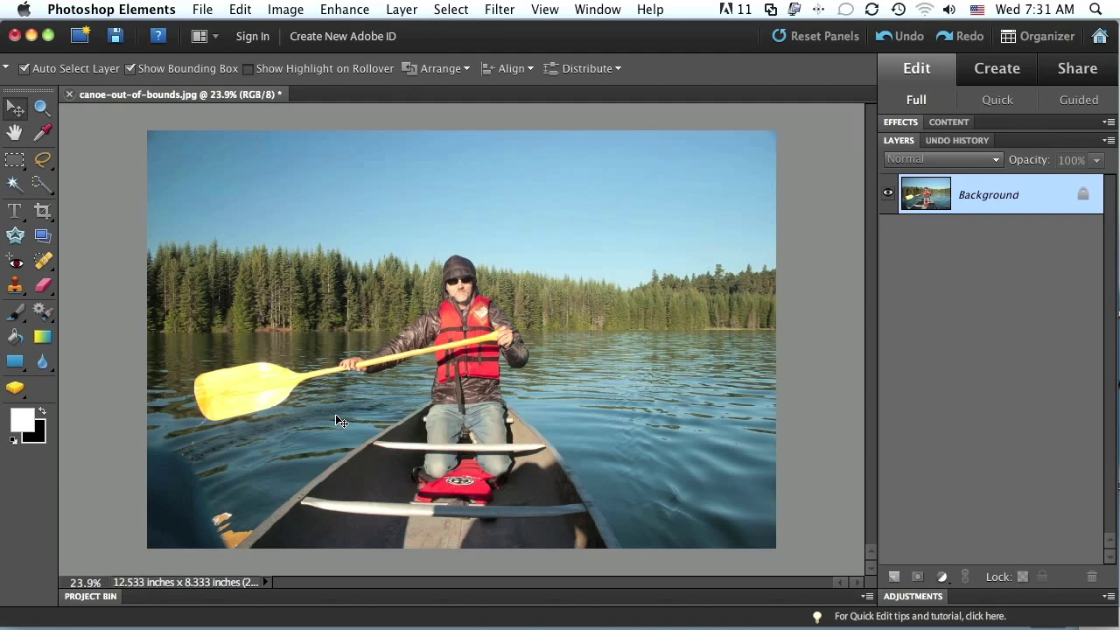
Start the Out Of Bounds guided edit from the Guided workspace's Fun Edits
left_click(1066, 105)
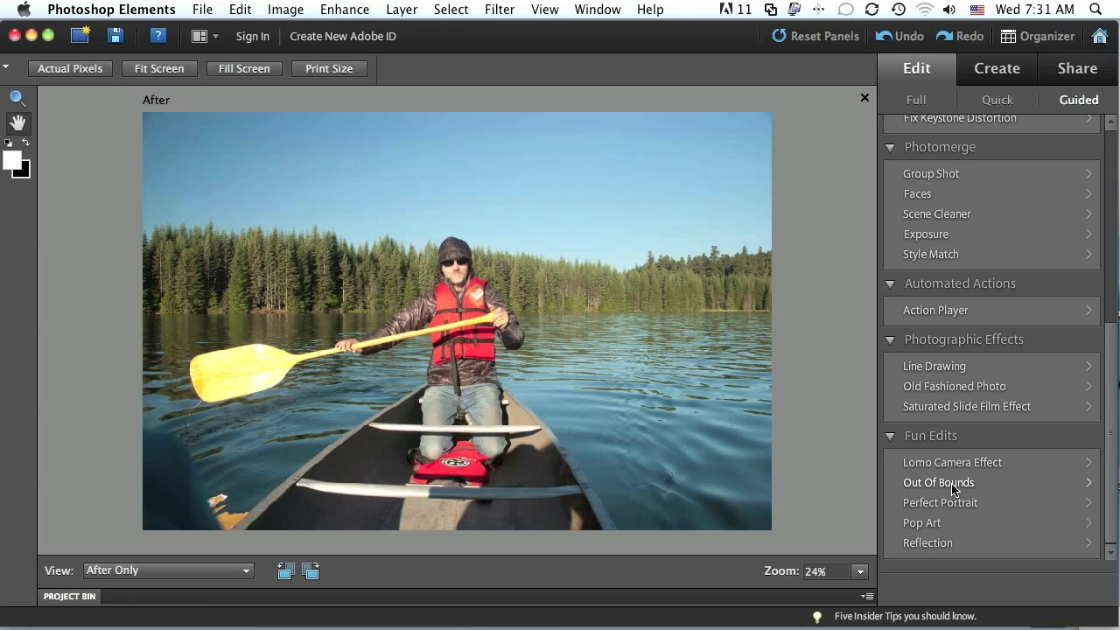
left_click(954, 489)
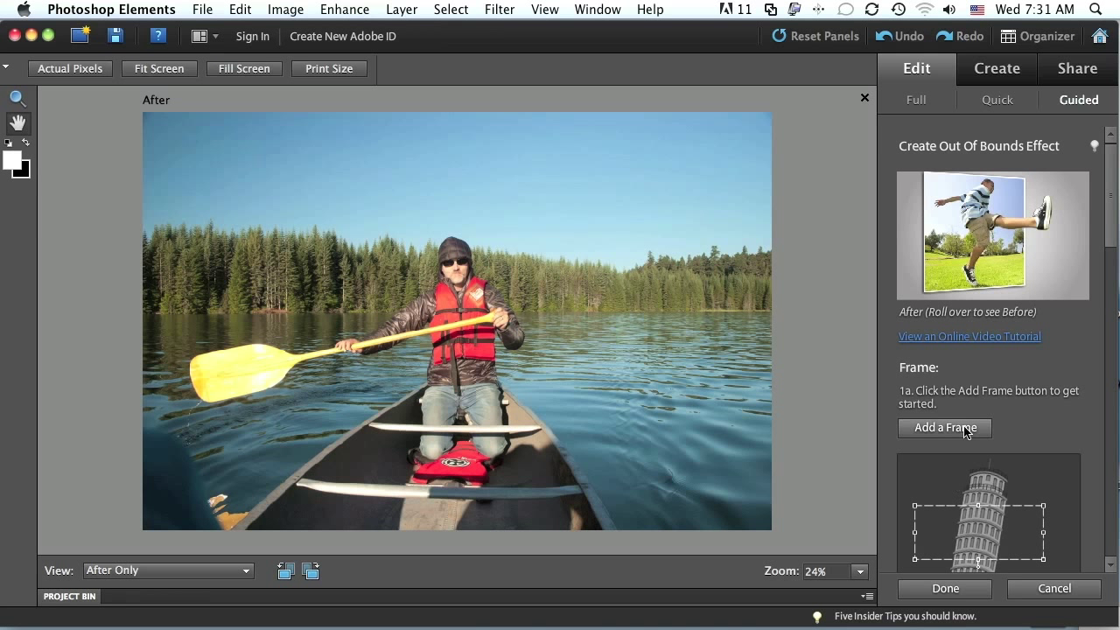
mouse_move(1021, 292)
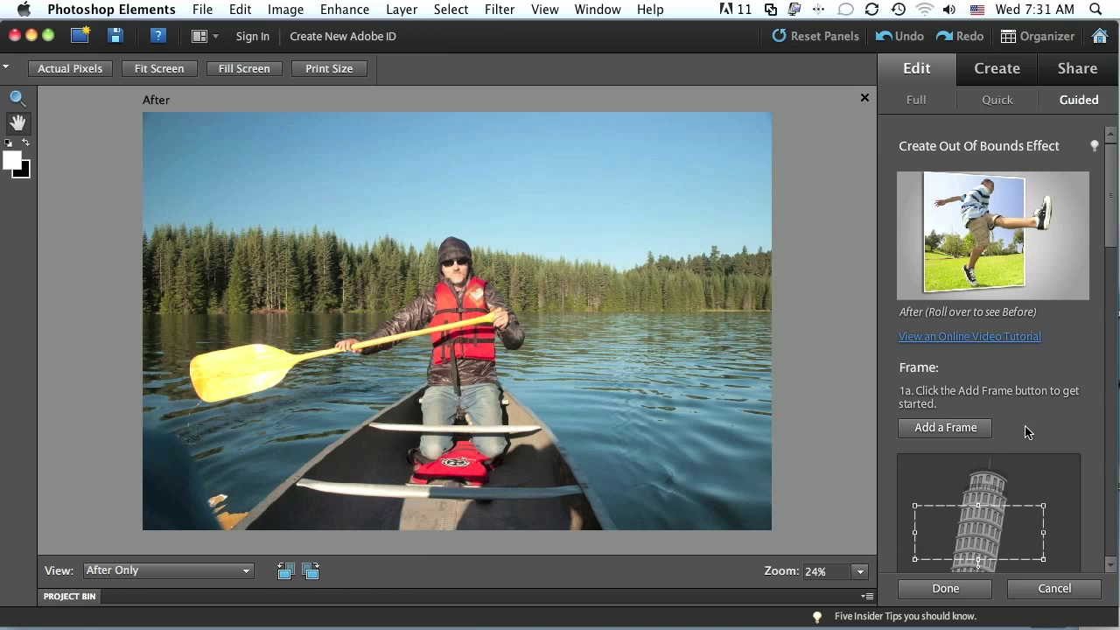
Add a frame and shrink it to about 80.5% by 89.7% around the paddler, leaving the paddle blade outside
left_click(952, 429)
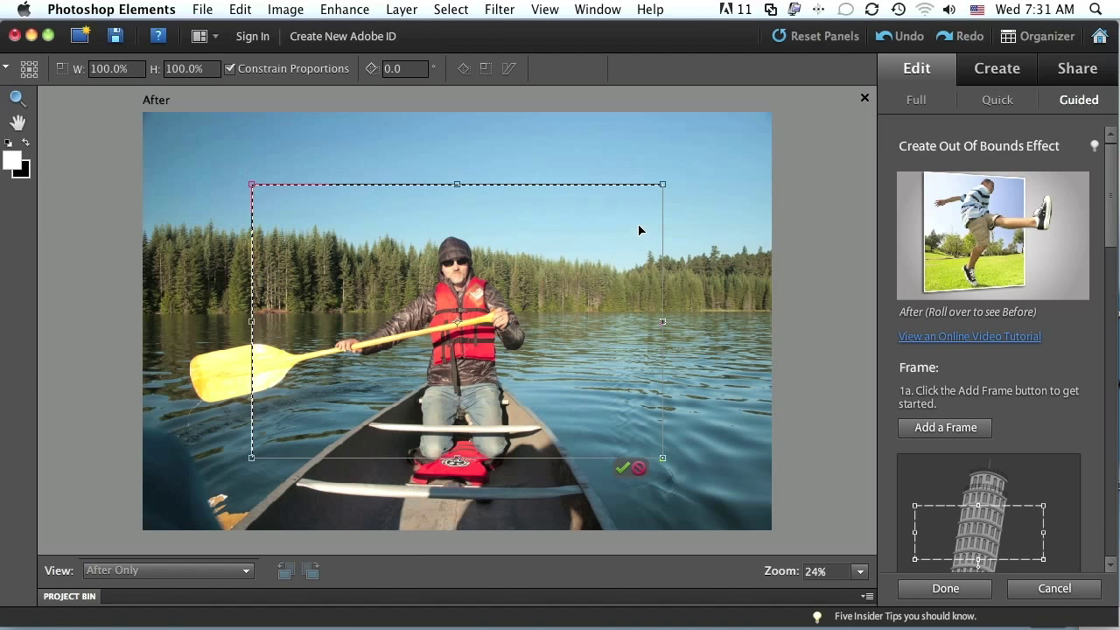
left_click_drag(663, 183, 621, 213)
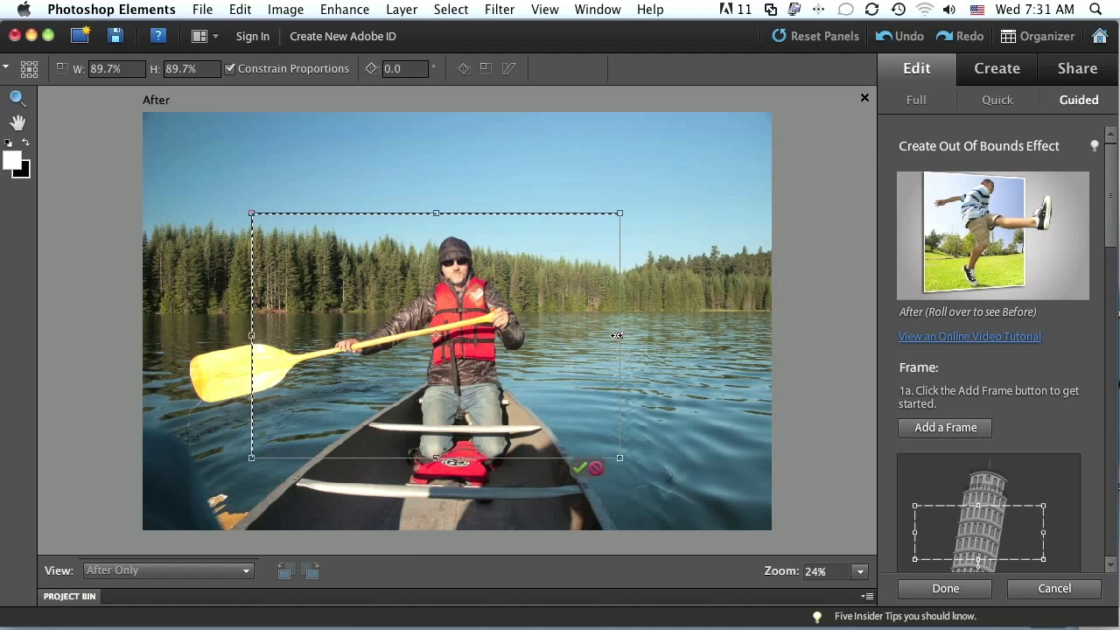
left_click_drag(620, 336, 584, 334)
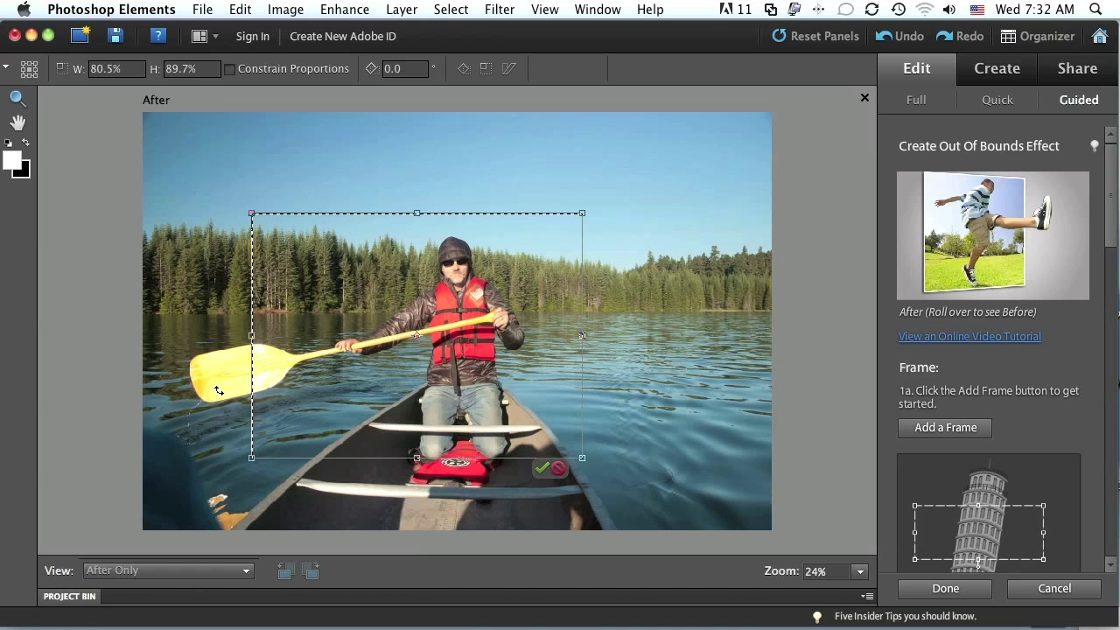
mouse_move(1092, 252)
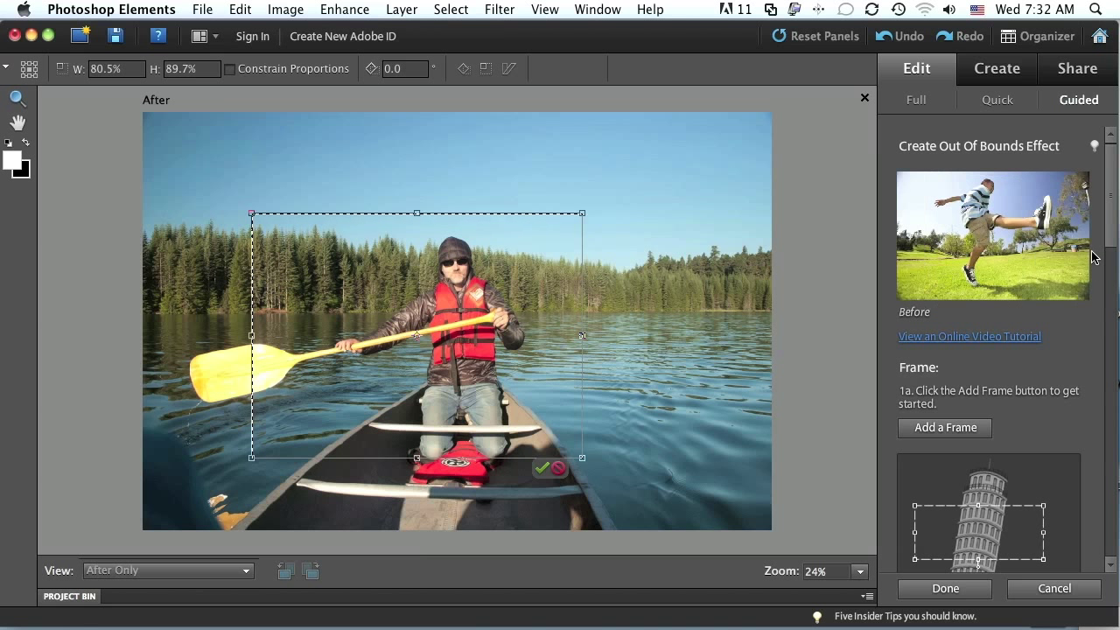
left_click_drag(1110, 235, 1112, 354)
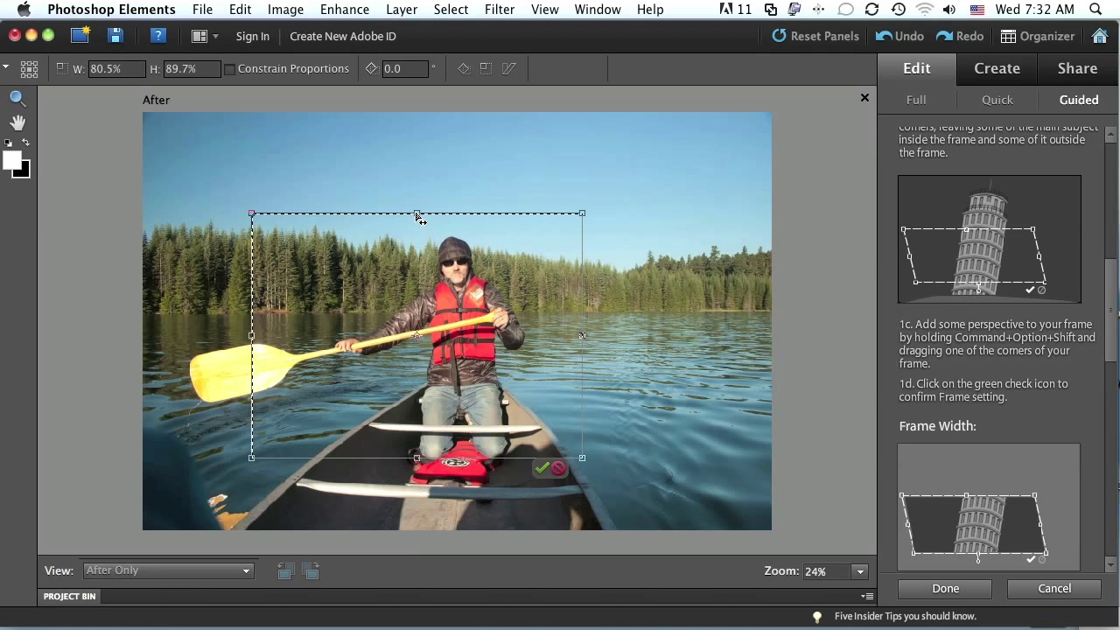
Skew and tilt the frame, then add perspective so its top is narrower, ending at 78.3% by 88.1%
mouse_move(418, 219)
left_mouse_down()
mouse_move(396, 218)
mouse_move(430, 222)
left_mouse_up()
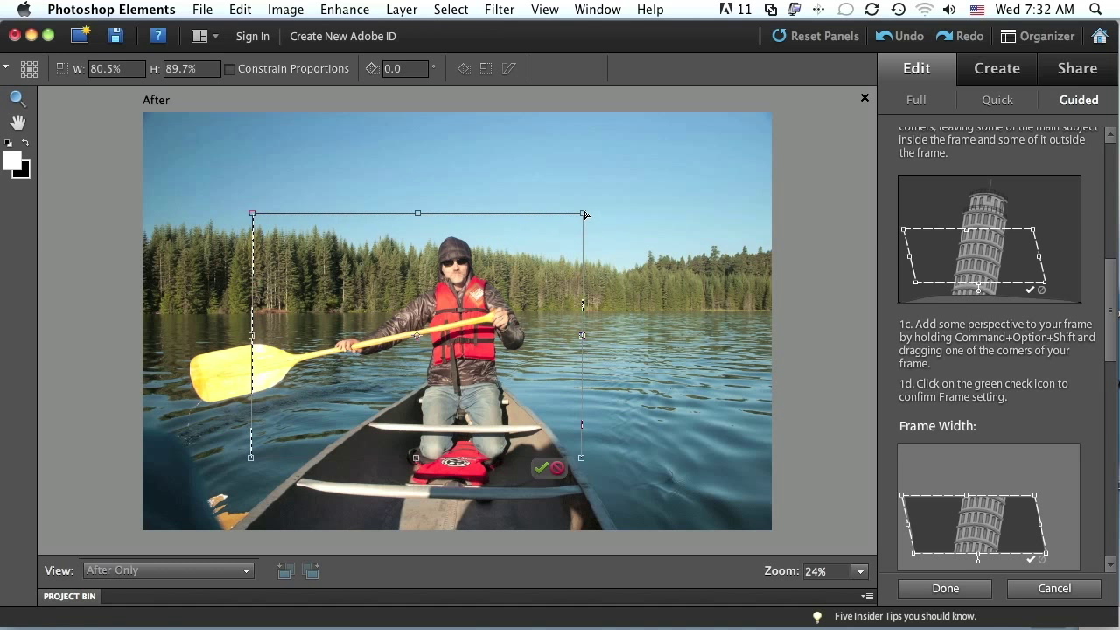
mouse_move(586, 215)
left_mouse_down()
mouse_move(583, 236)
mouse_move(586, 201)
left_mouse_up()
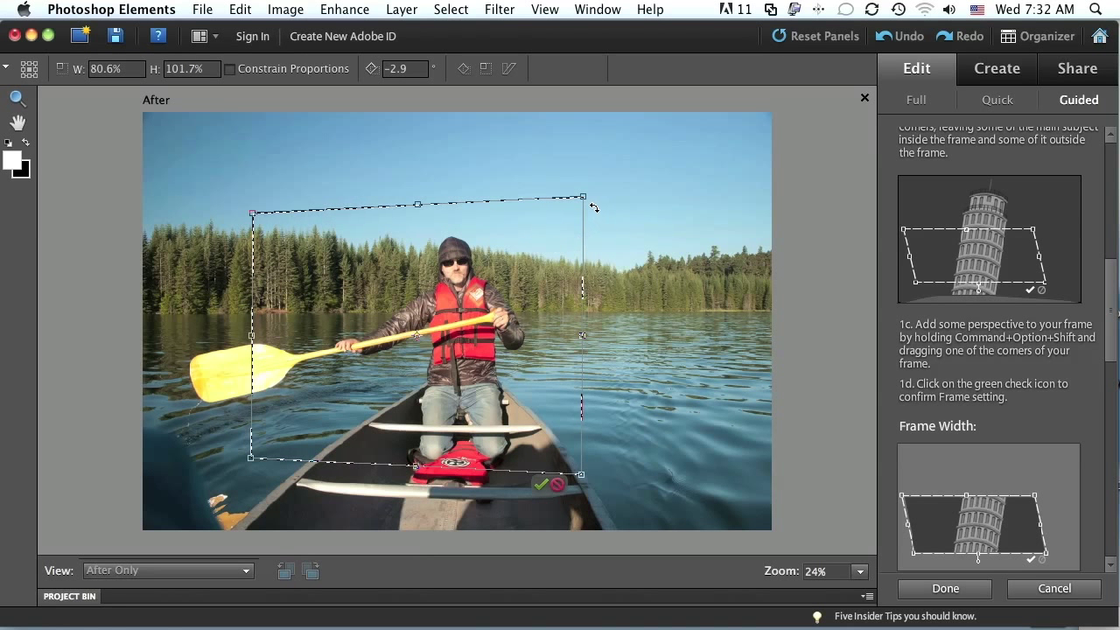
mouse_move(585, 199)
left_mouse_down()
mouse_move(584, 216)
mouse_move(550, 212)
mouse_move(583, 220)
left_mouse_up()
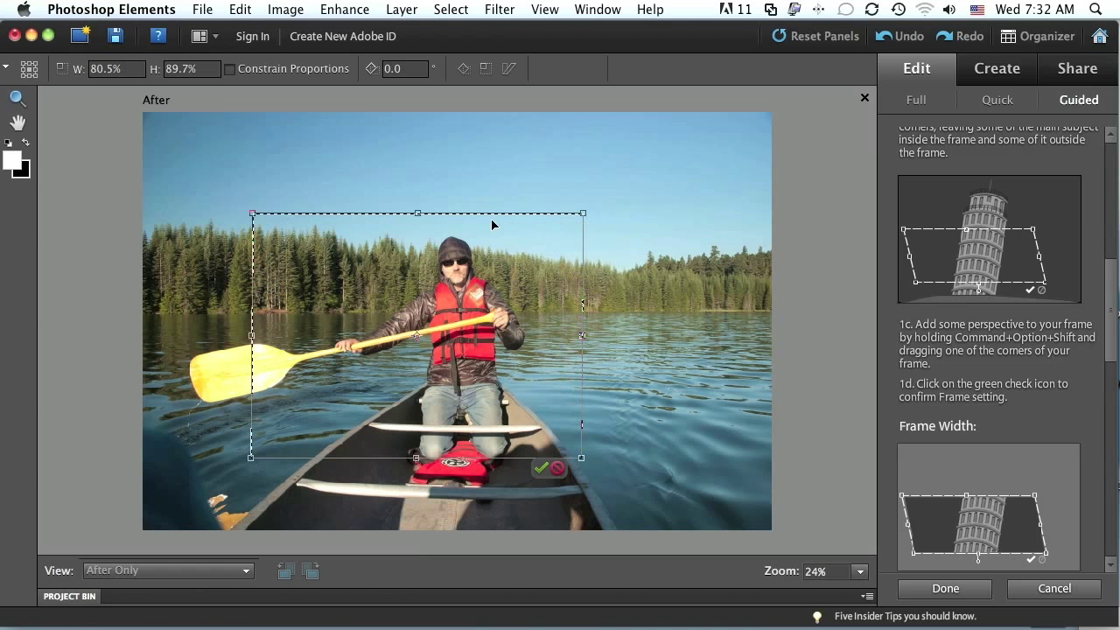
left_click_drag(420, 219, 404, 218)
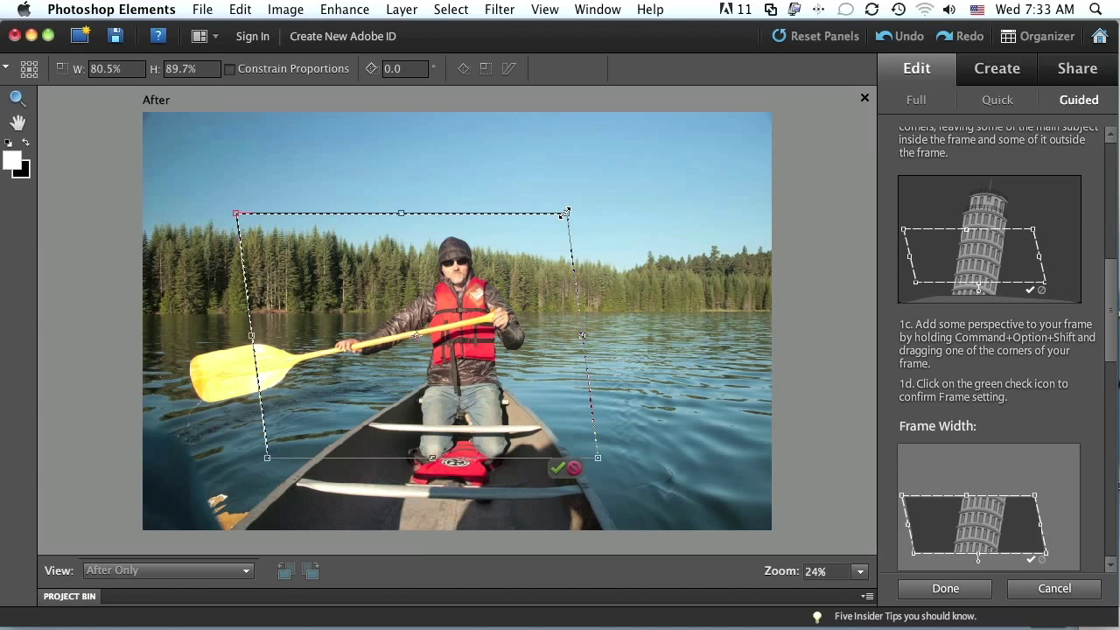
left_click_drag(562, 217, 561, 219)
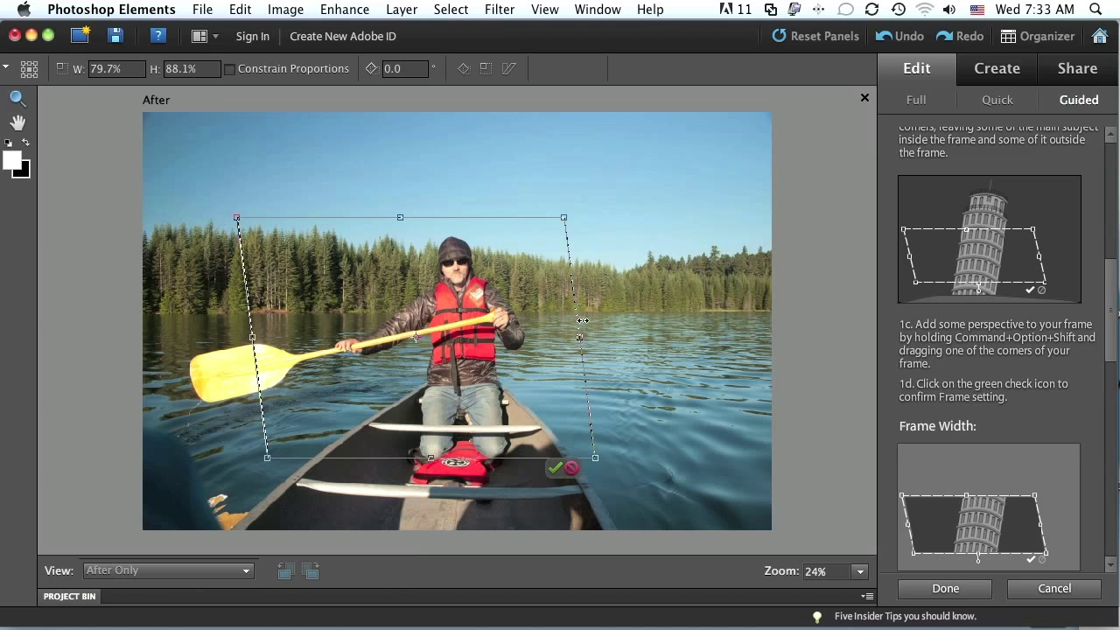
left_click_drag(582, 337, 576, 337)
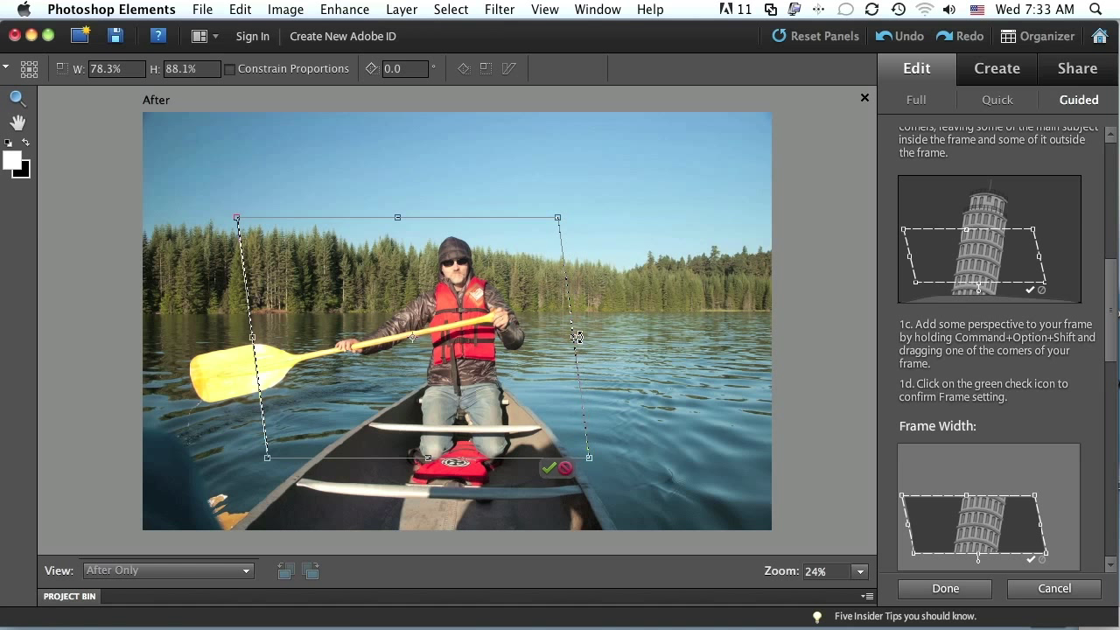
Commit the slanted frame so the photo outside it fades out
left_click(549, 469)
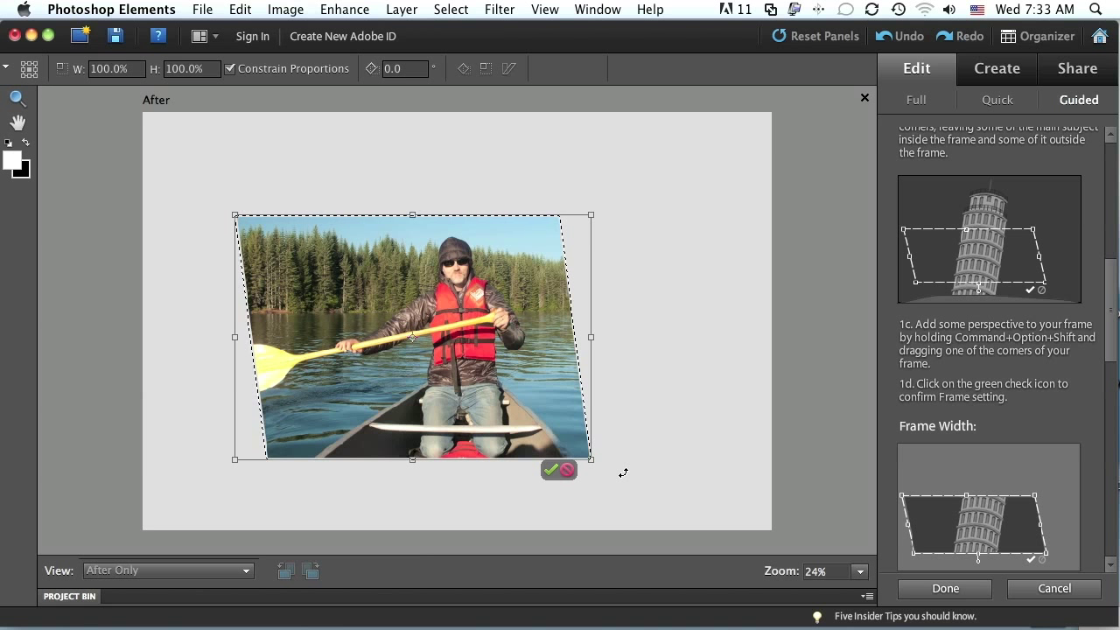
left_click(552, 471)
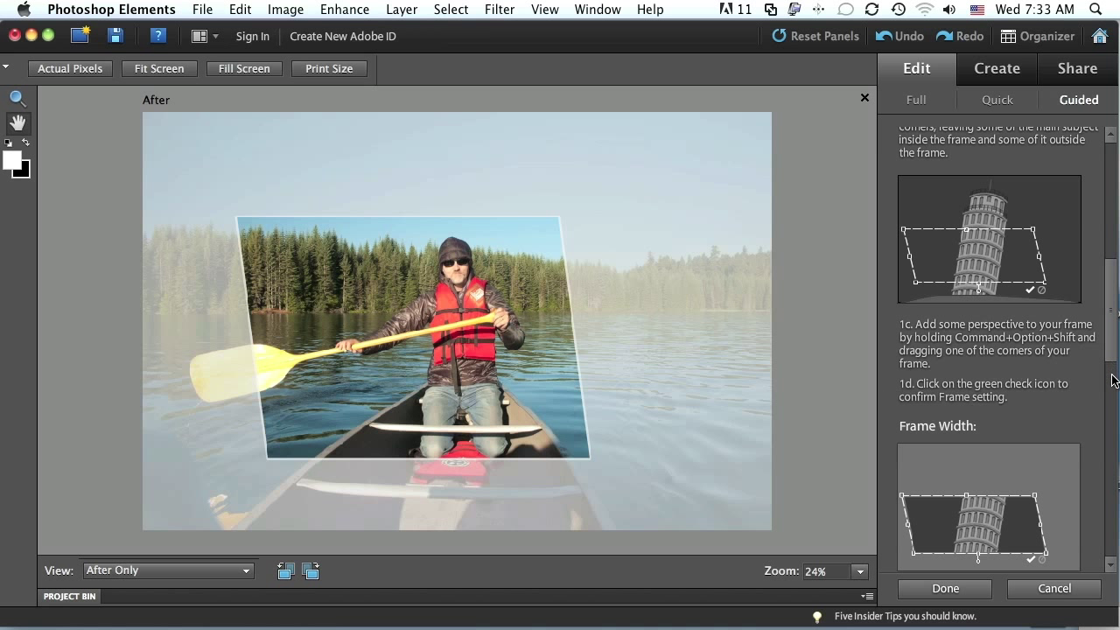
Quick-select the paddle blade that reaches past the frame's left edge
scroll(1113, 372, "down", 2)
left_click_drag(1113, 372, 1114, 479)
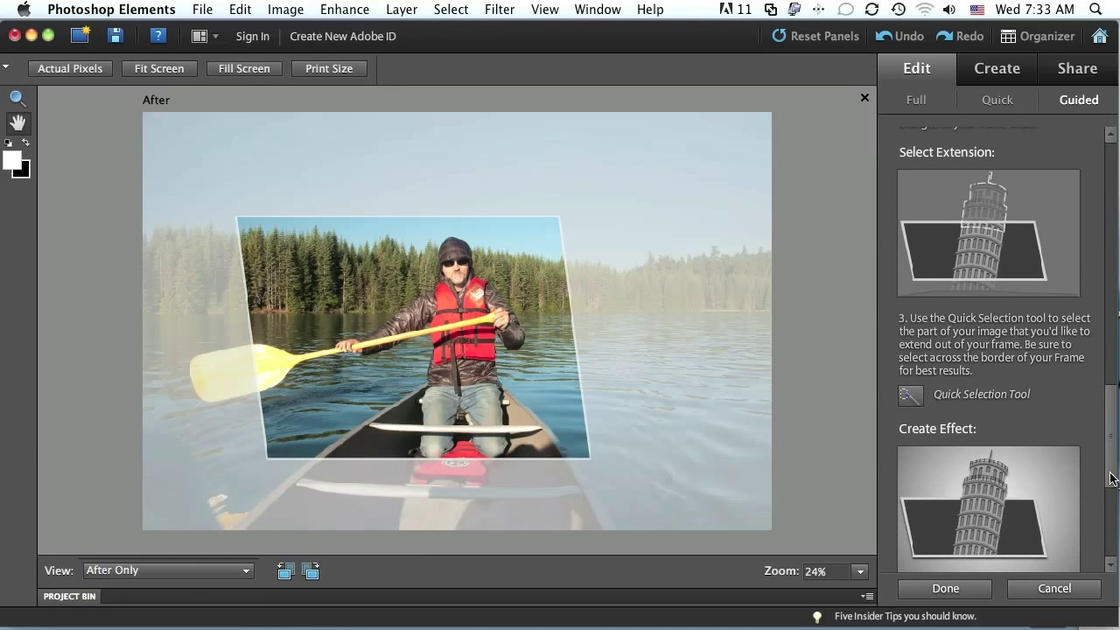
left_click(910, 397)
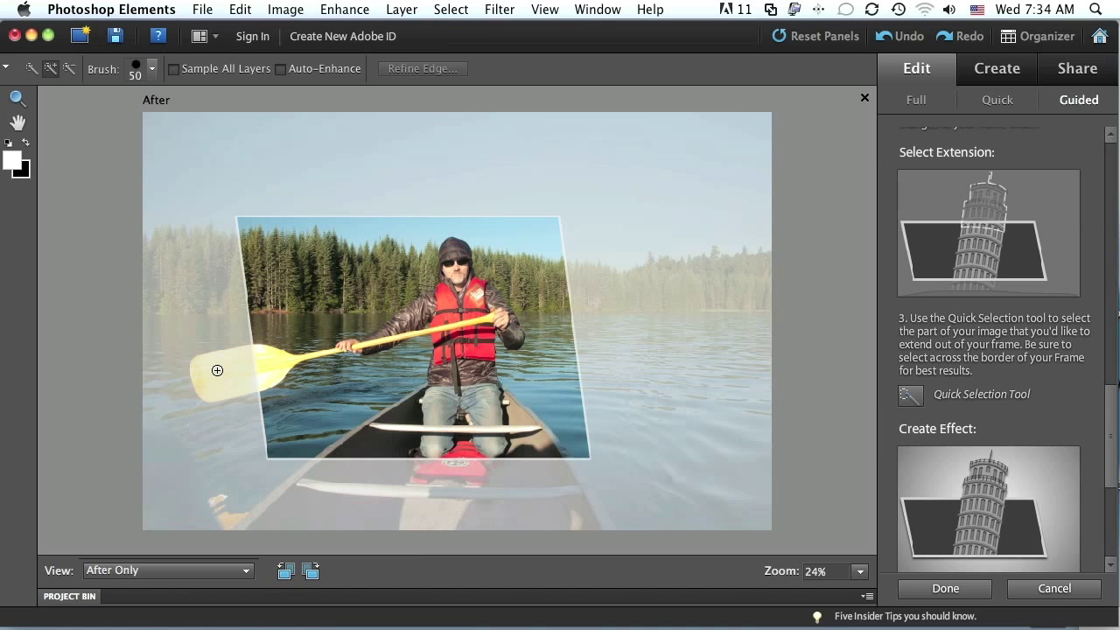
left_click_drag(210, 370, 242, 380)
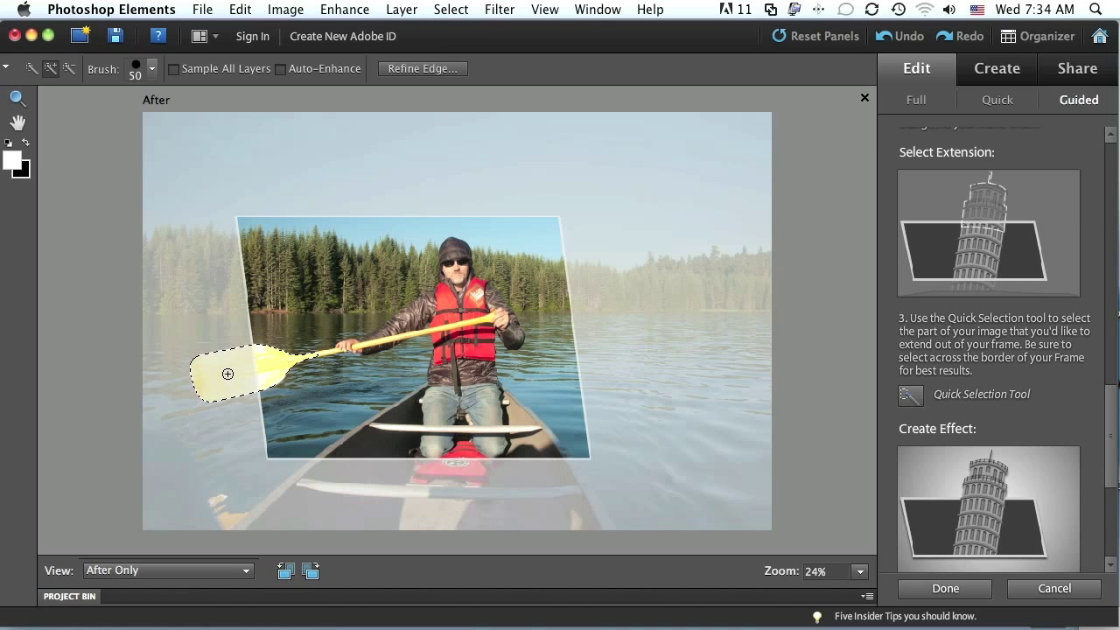
key("alt")
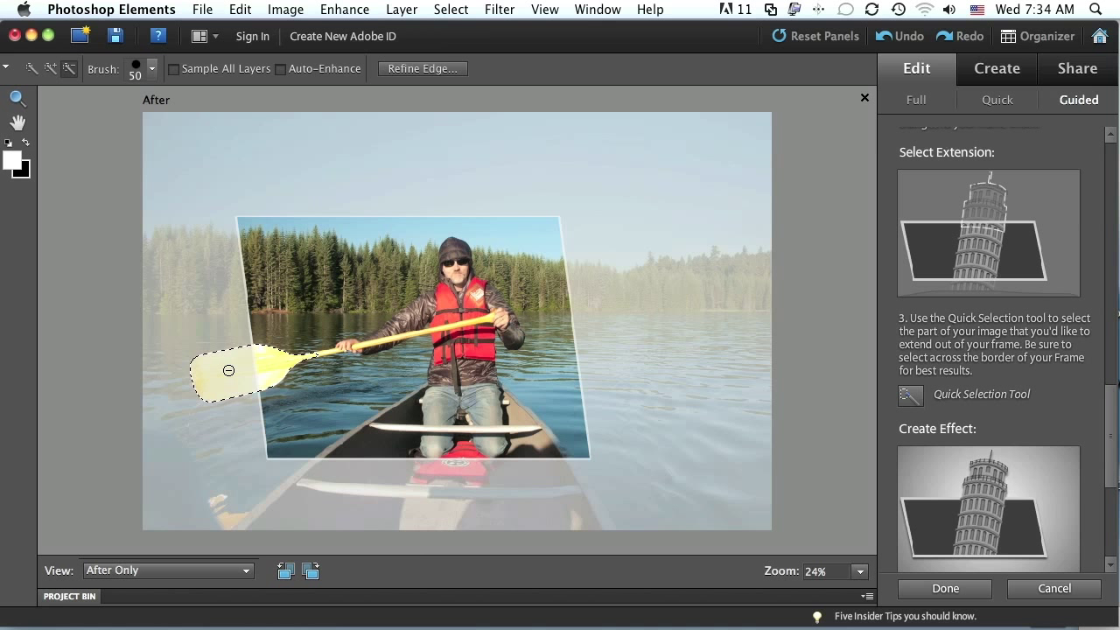
key("alt")
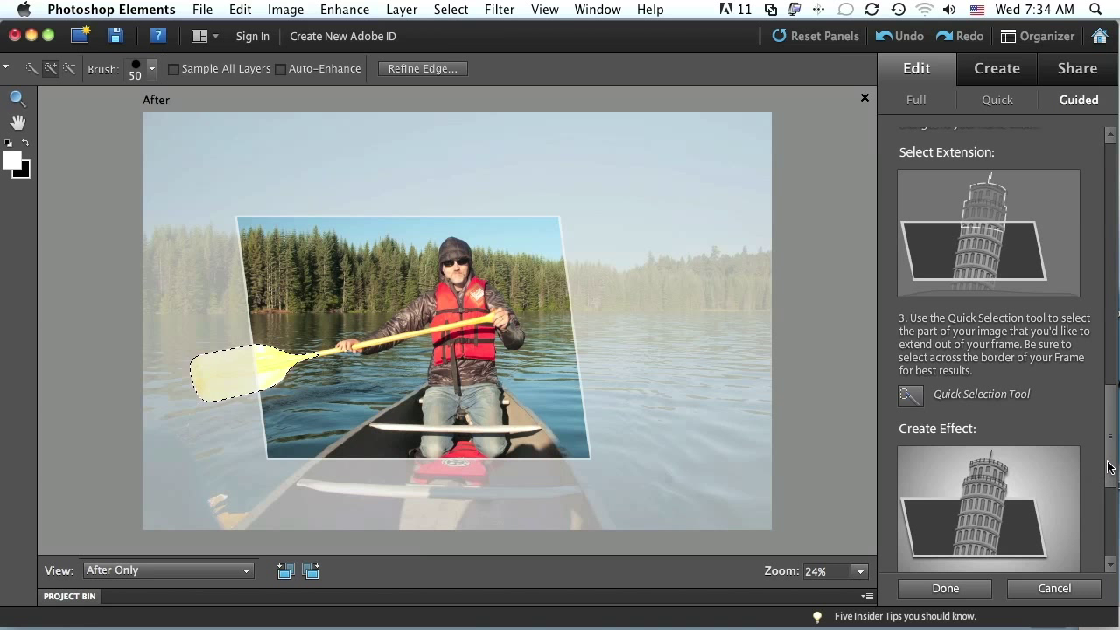
scroll(1104, 473, "down", 5)
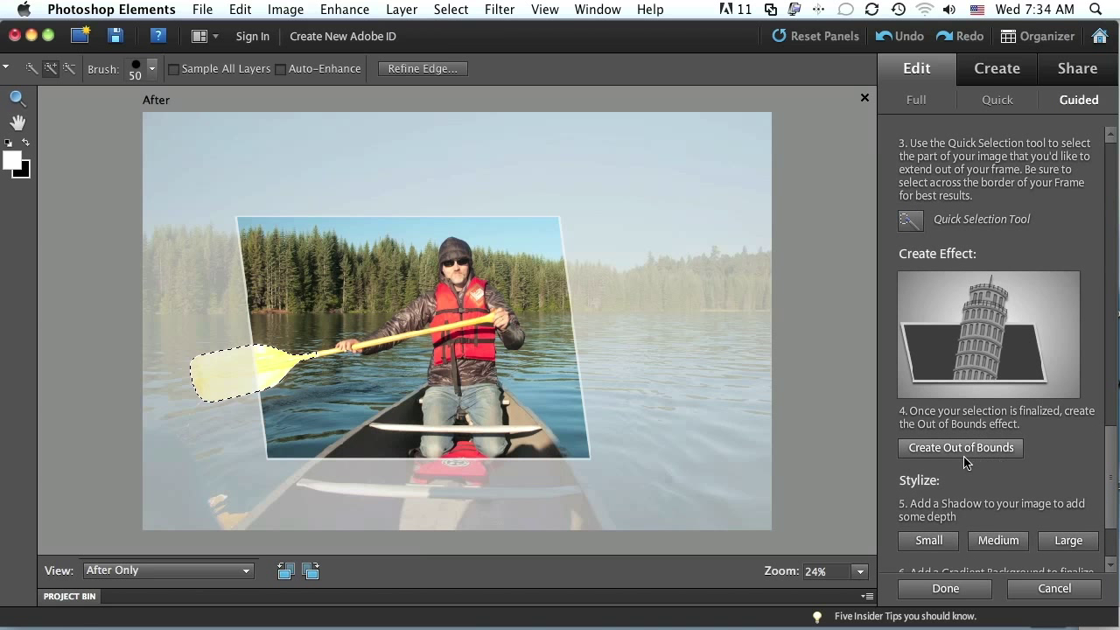
Apply the out-of-bounds effect so the paddle breaks out of the frame, and add a Small drop shadow
left_click(962, 450)
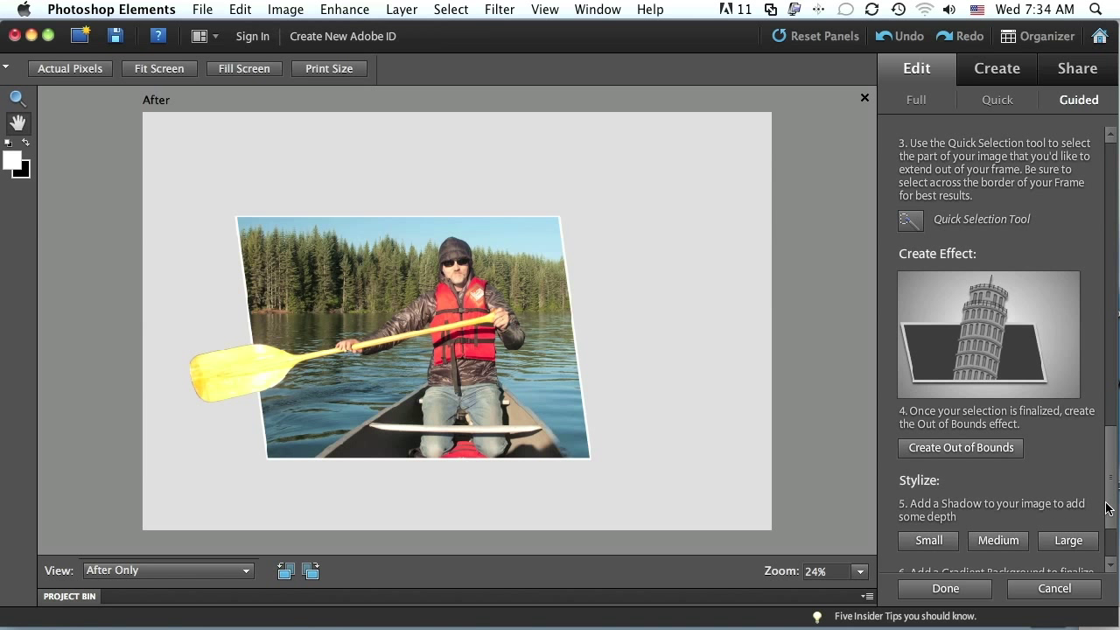
scroll(1107, 510, "down", 3)
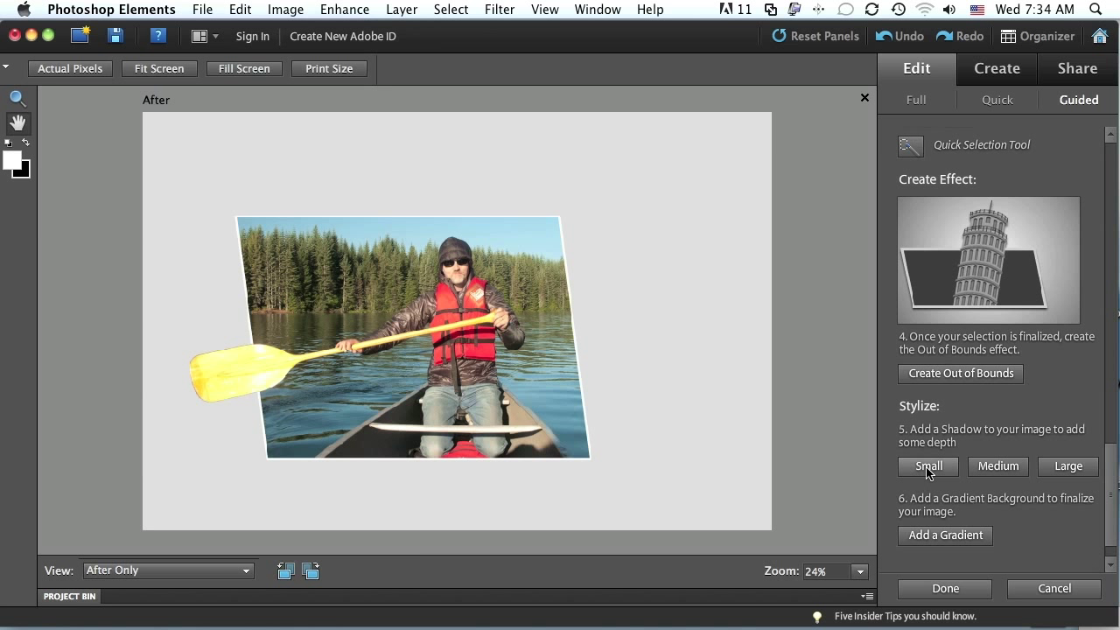
left_click(929, 469)
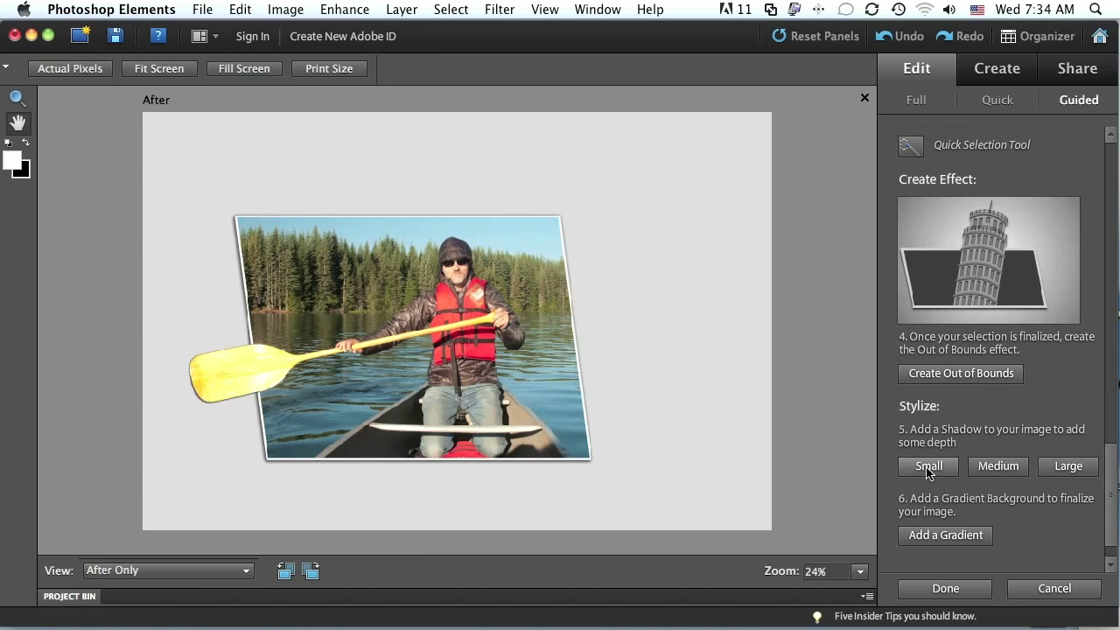
Fill the background with a Linear grey gradient layer scaled to about 123%
left_click(945, 537)
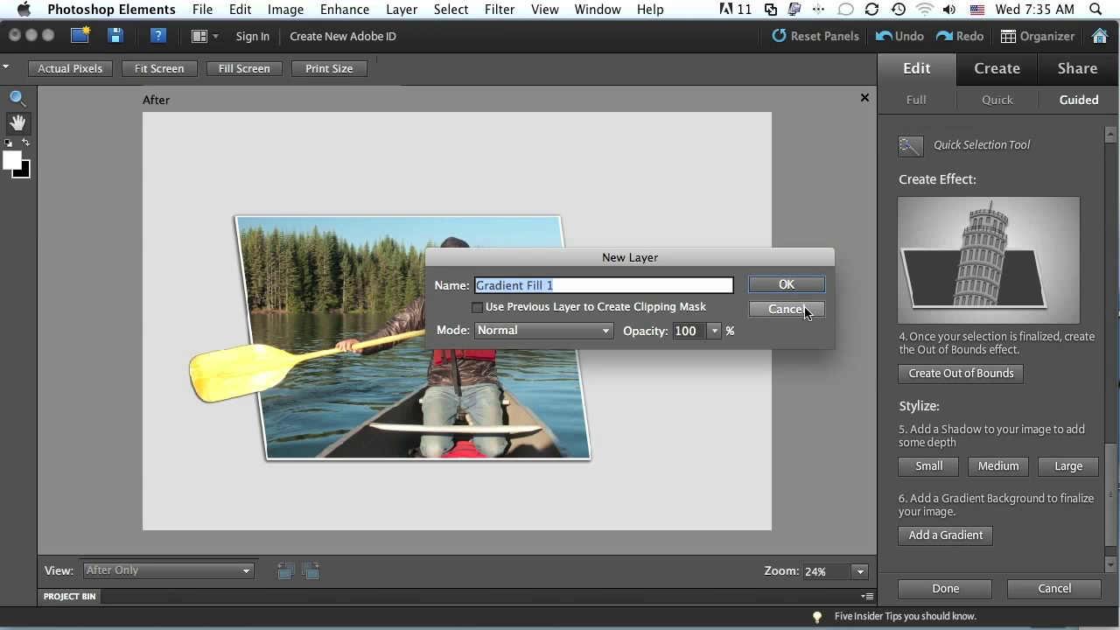
left_click(785, 285)
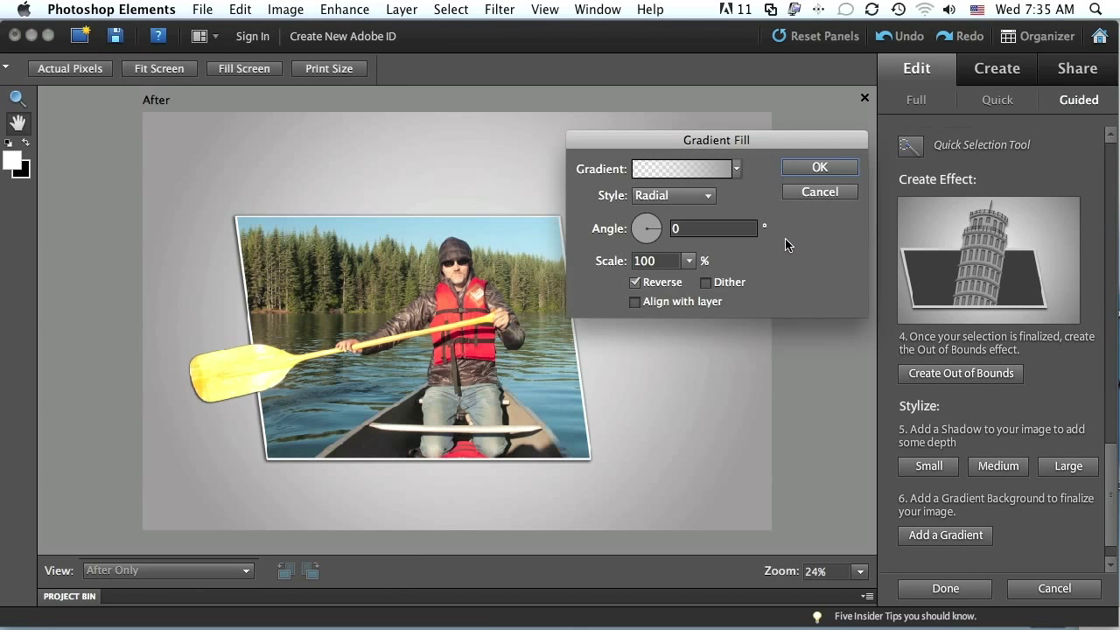
left_click(709, 197)
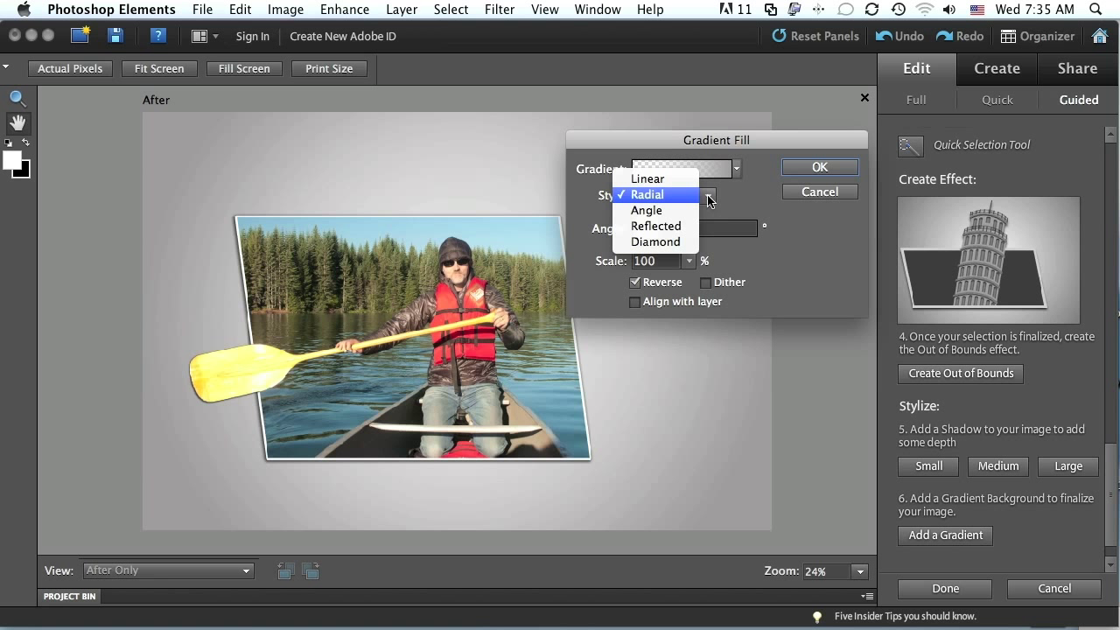
left_click(662, 180)
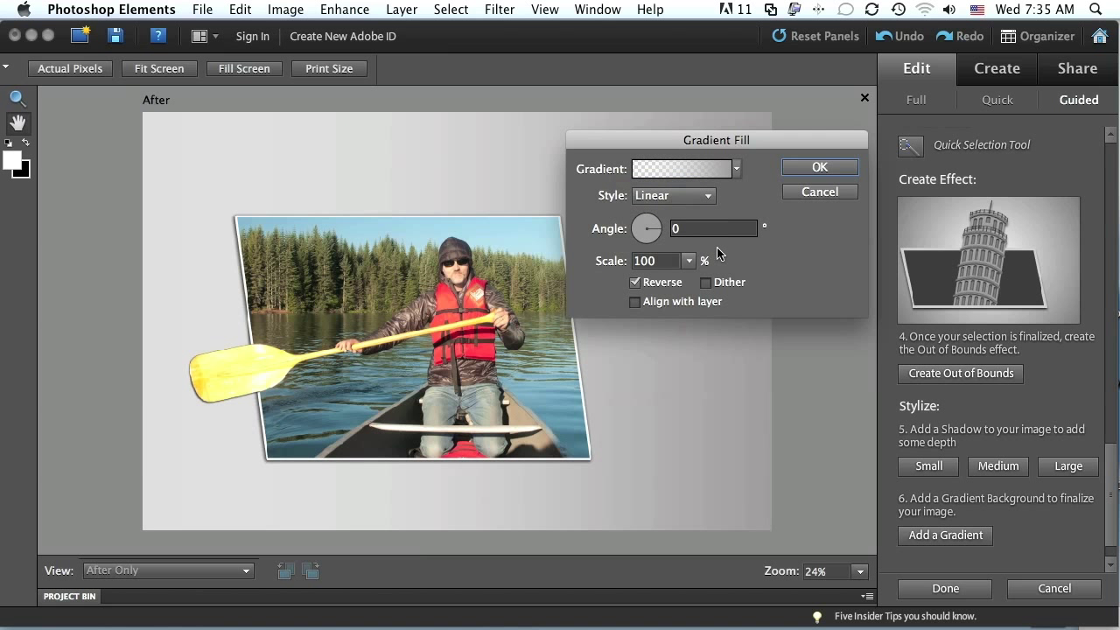
left_click(690, 261)
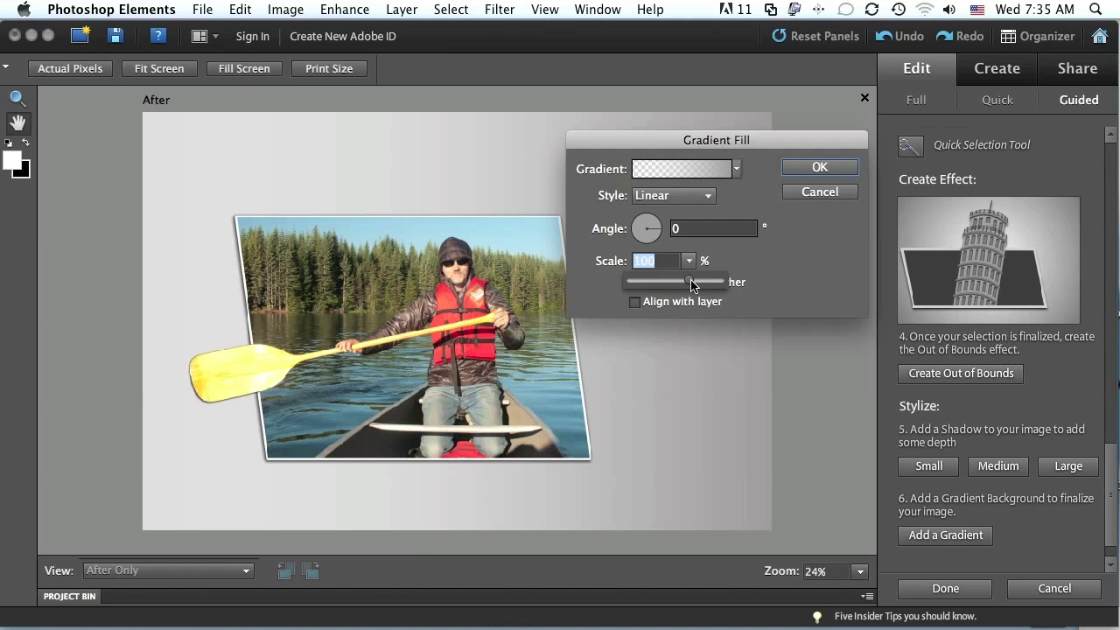
left_click_drag(692, 285, 709, 286)
left_click(798, 172)
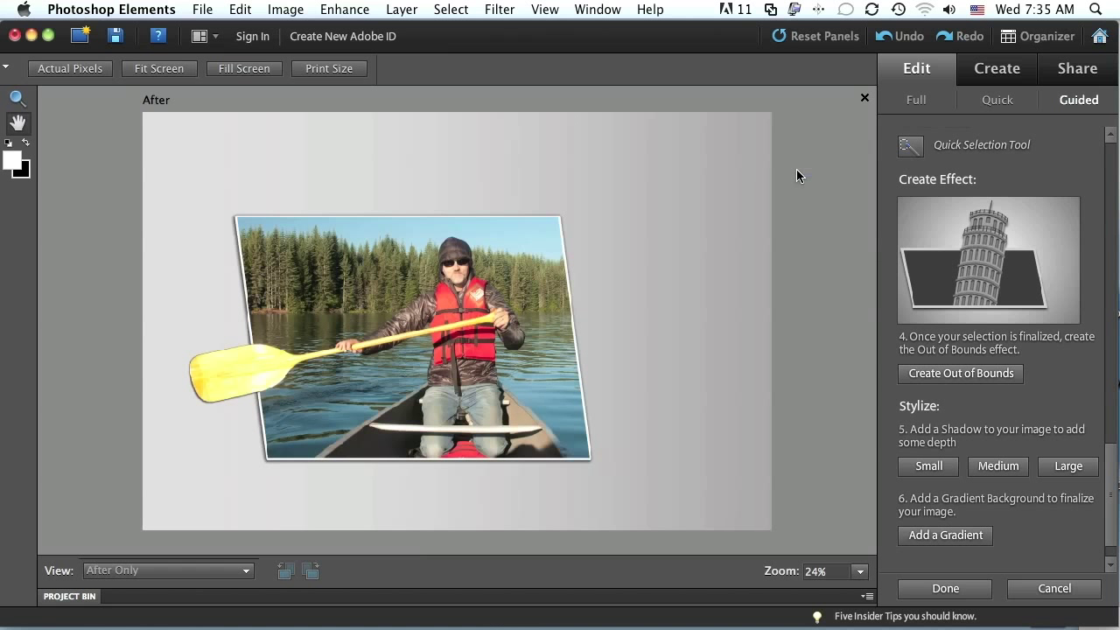
Finish the guided edit with Done and switch to Full Edit to see the layers
left_click(934, 591)
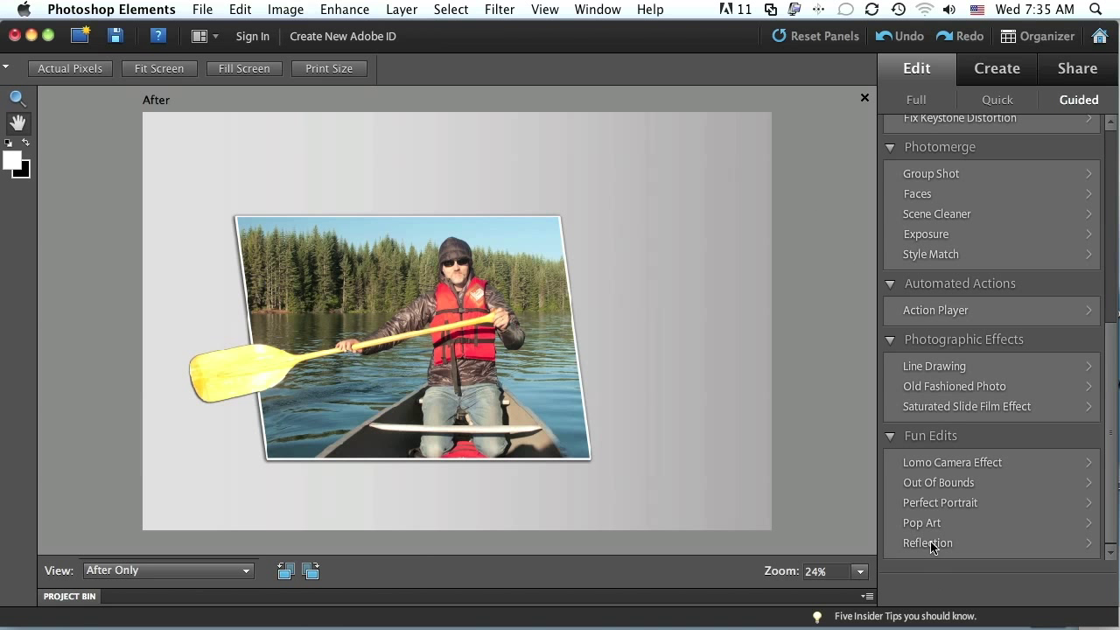
left_click(918, 100)
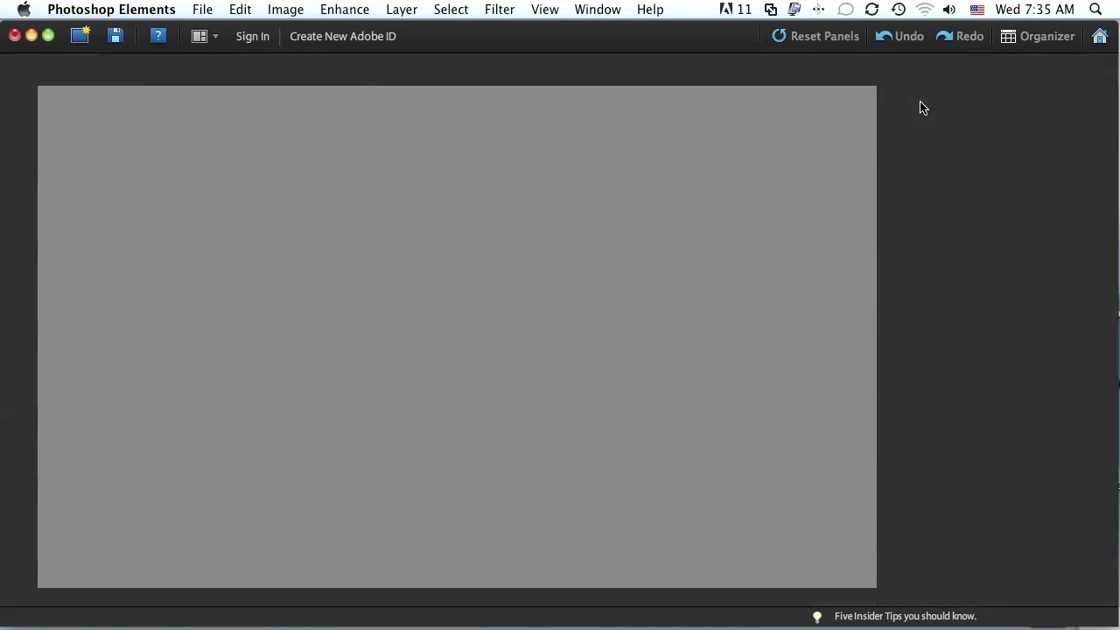